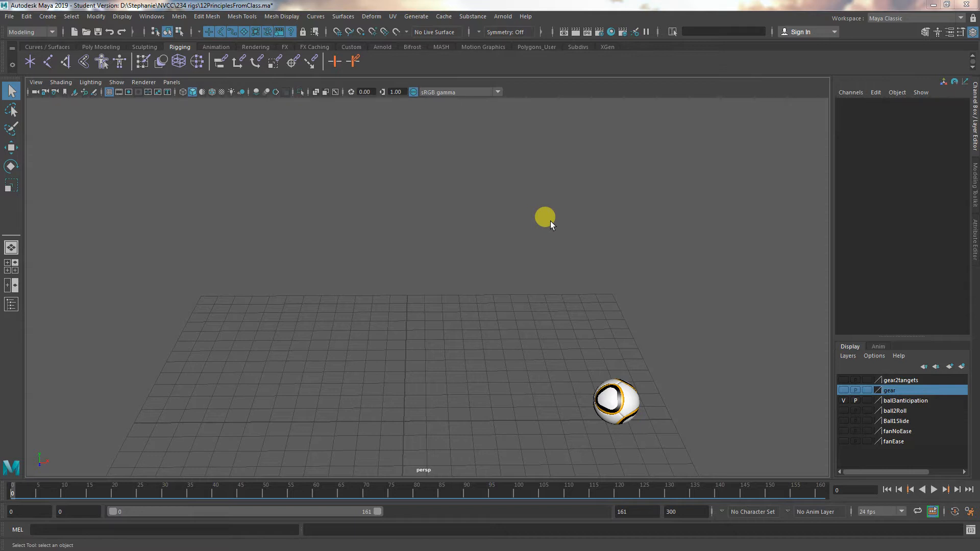
In the Time Slider preferences, set the playback speed to Play every frame and save the preferences.
left_click(152, 16)
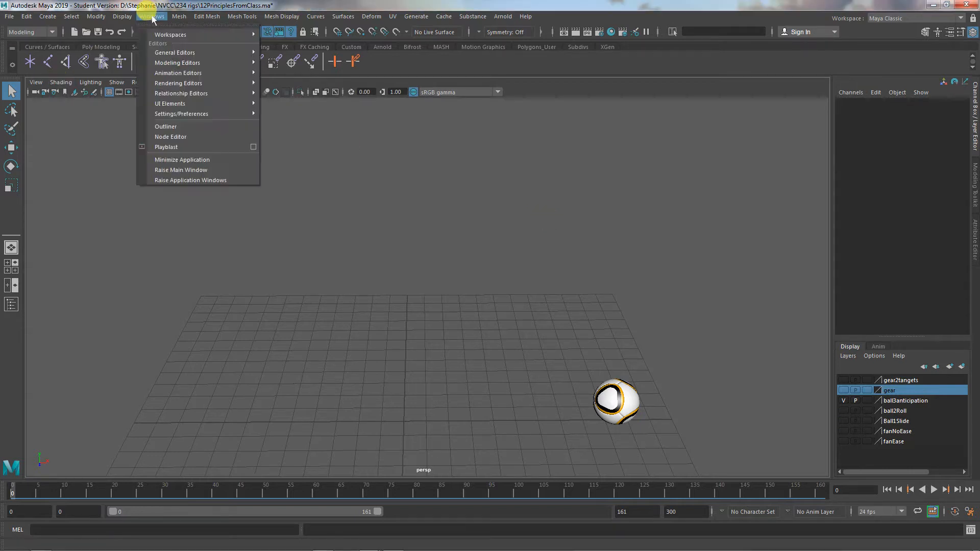
mouse_move(192, 114)
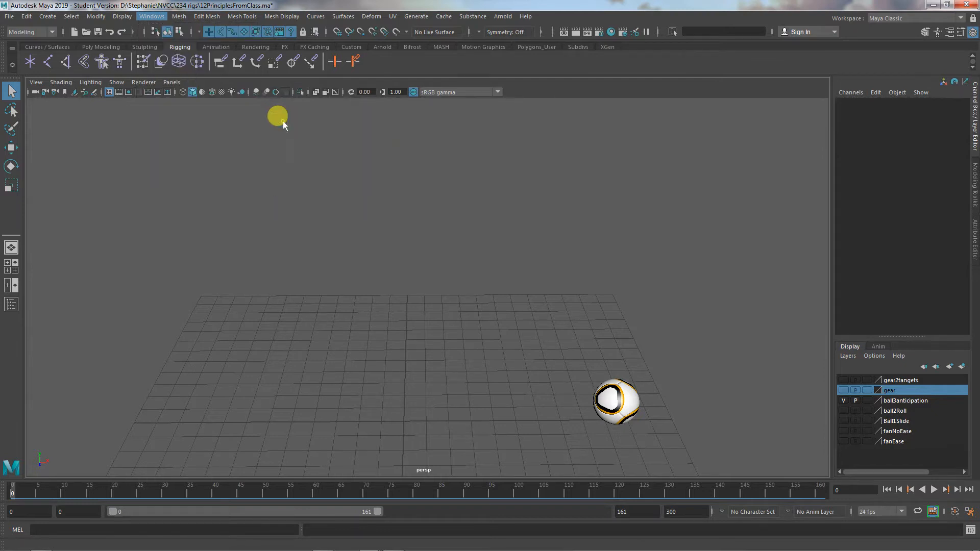
left_click(283, 120)
left_click(142, 280)
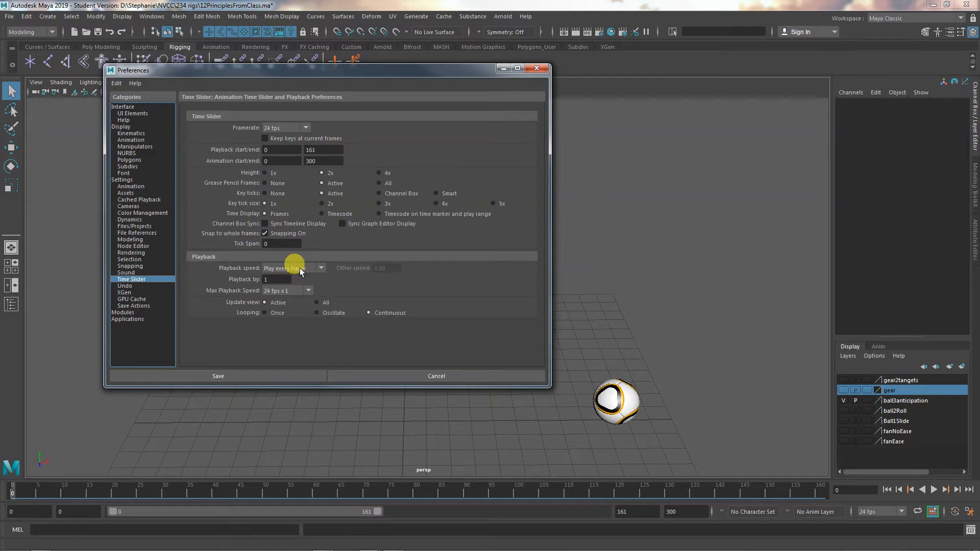
left_click(299, 268)
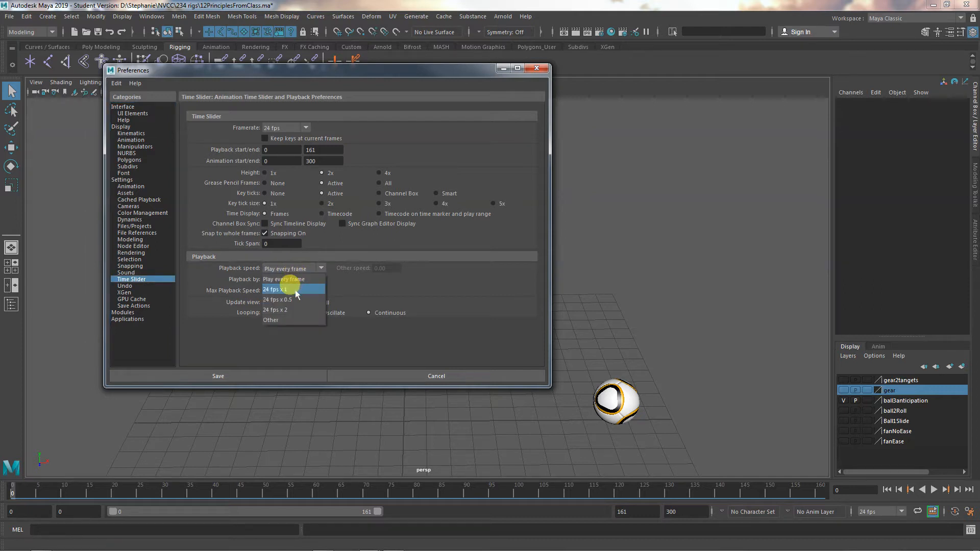
left_click(288, 289)
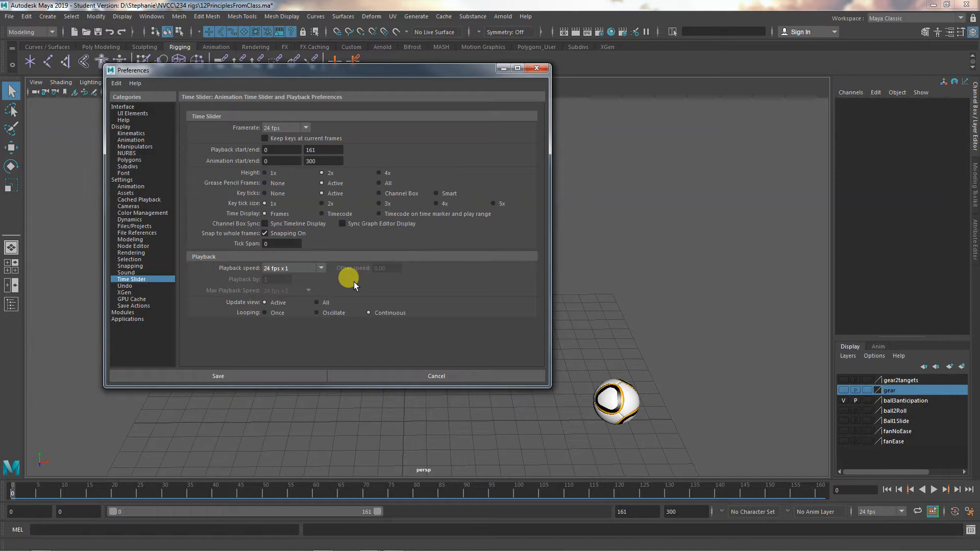
left_click(309, 270)
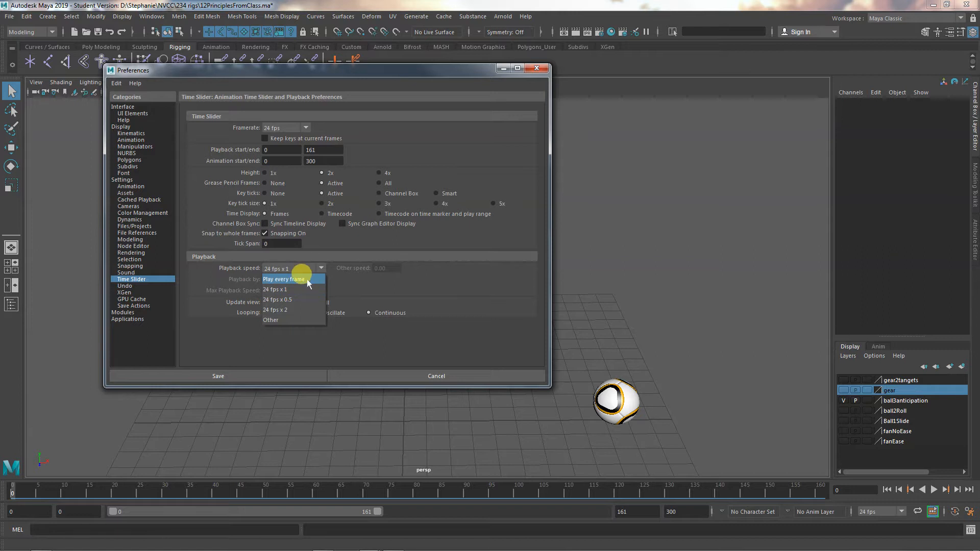
left_click(308, 280)
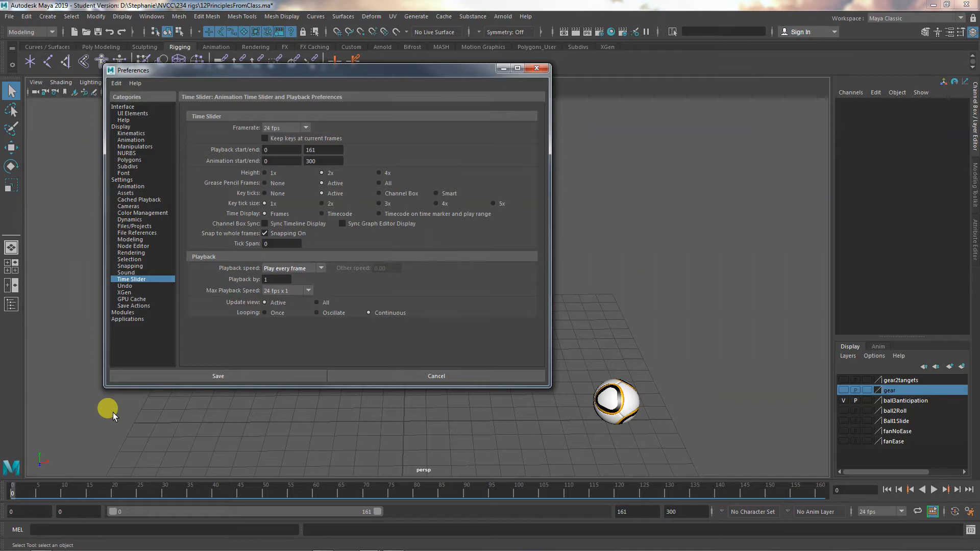
left_click(200, 379)
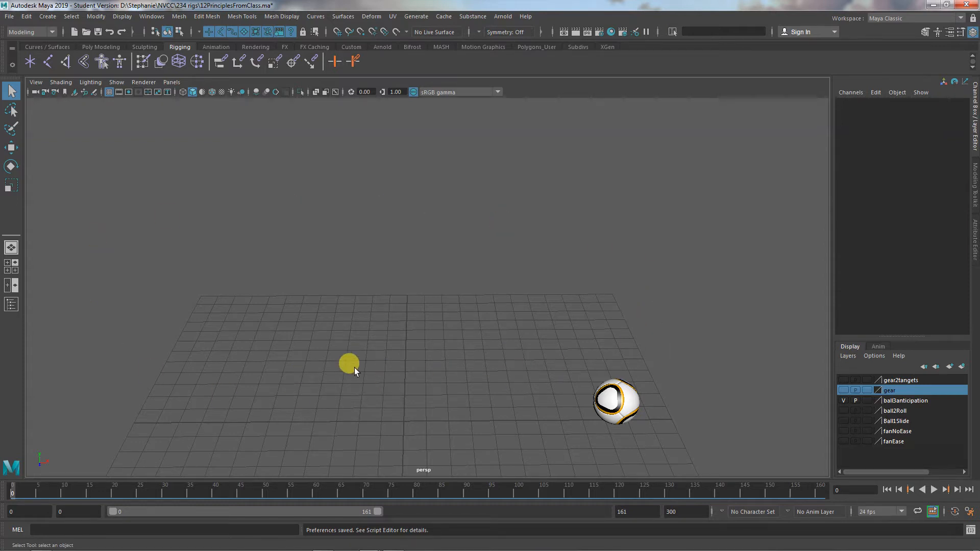
Open the Playblast options and move the window clear of the ball in the viewport.
left_click(149, 19)
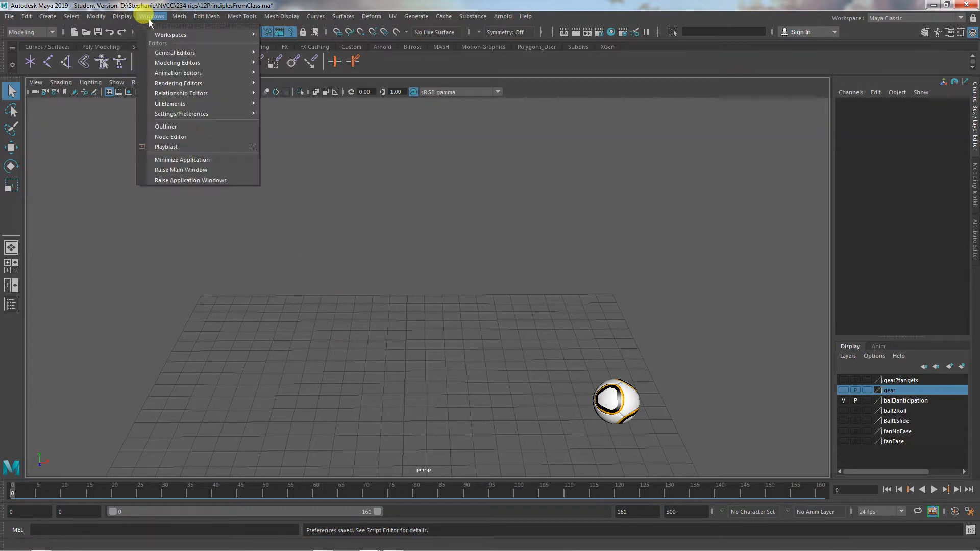
left_click(254, 148)
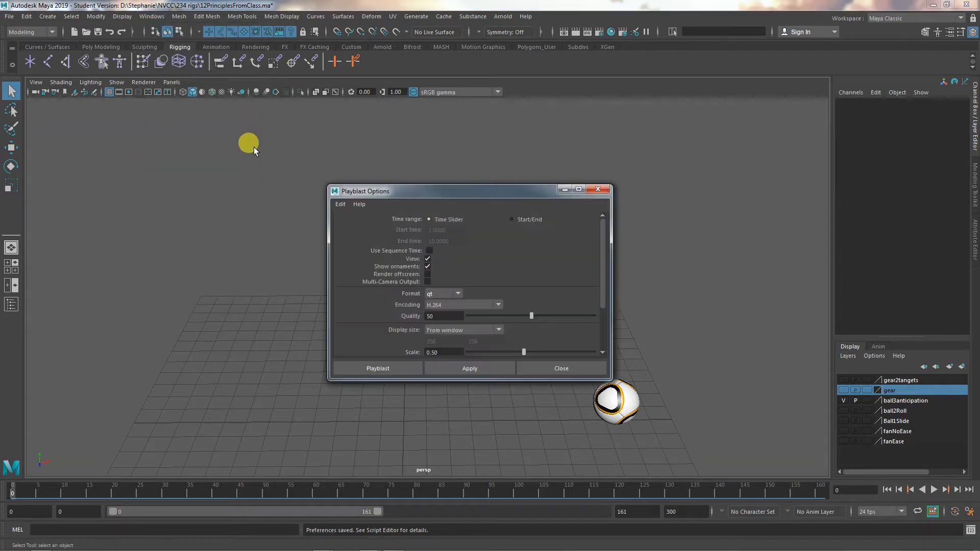
left_click_drag(462, 191, 313, 193)
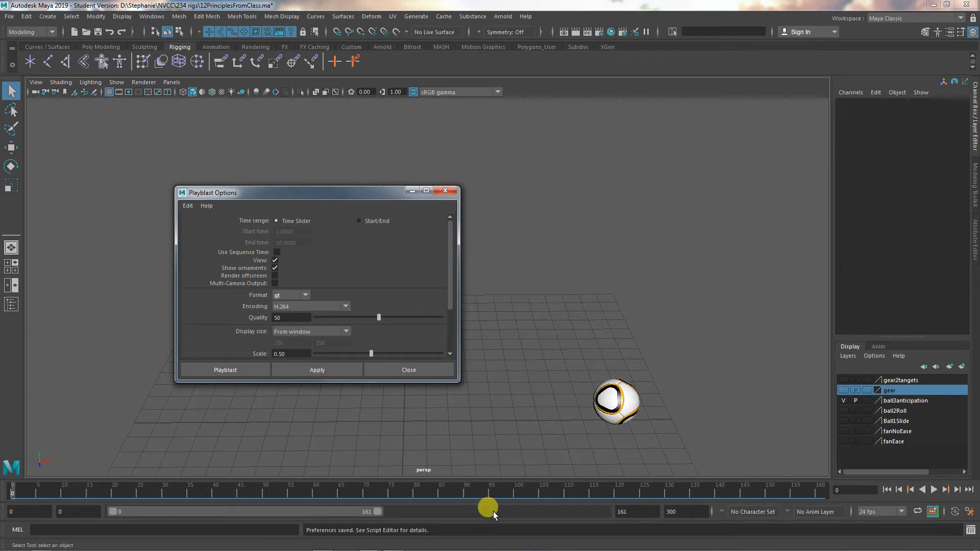
double_click(682, 512)
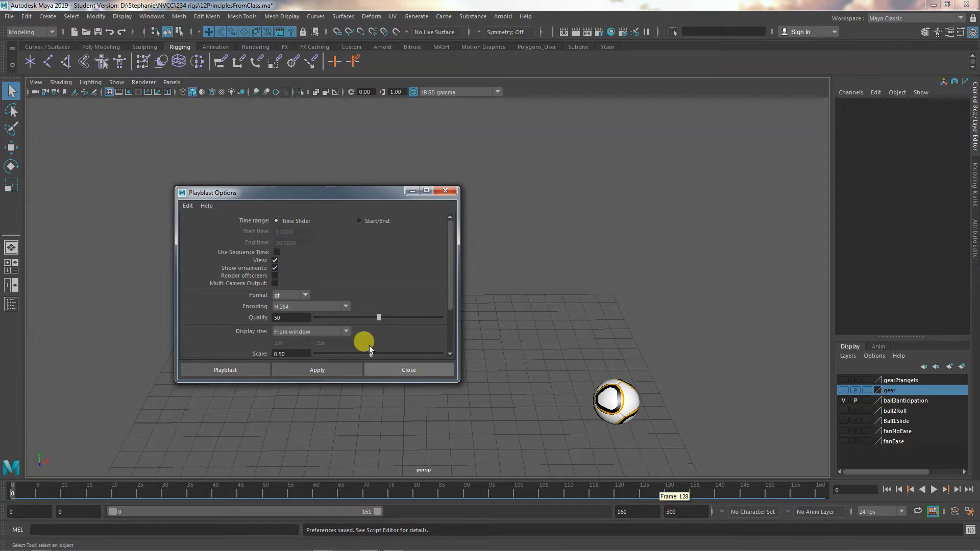
scroll(448, 261, "down", 5)
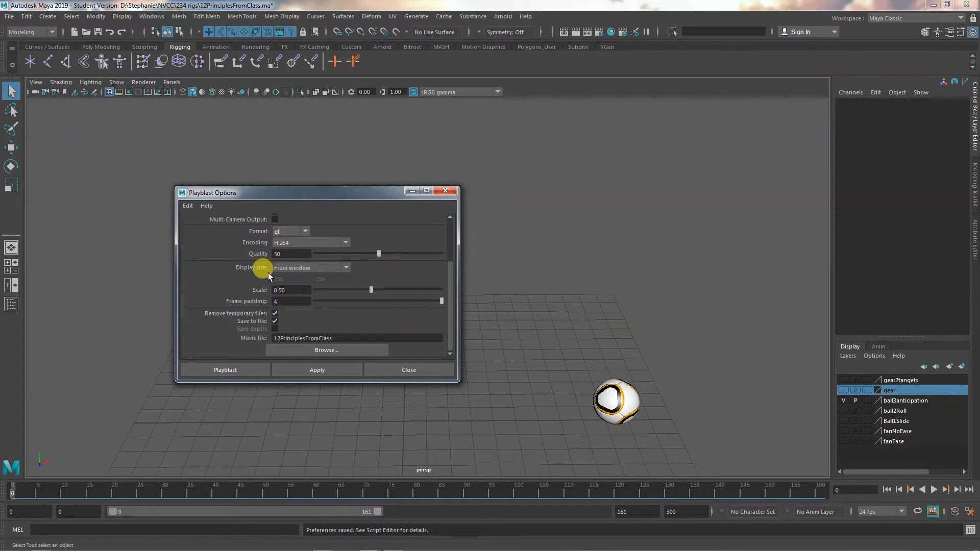
Widen the perspective viewport slightly, then check the playblast's display size choices and movie file save folder, leaving both settings as they are.
left_click_drag(831, 231, 864, 240)
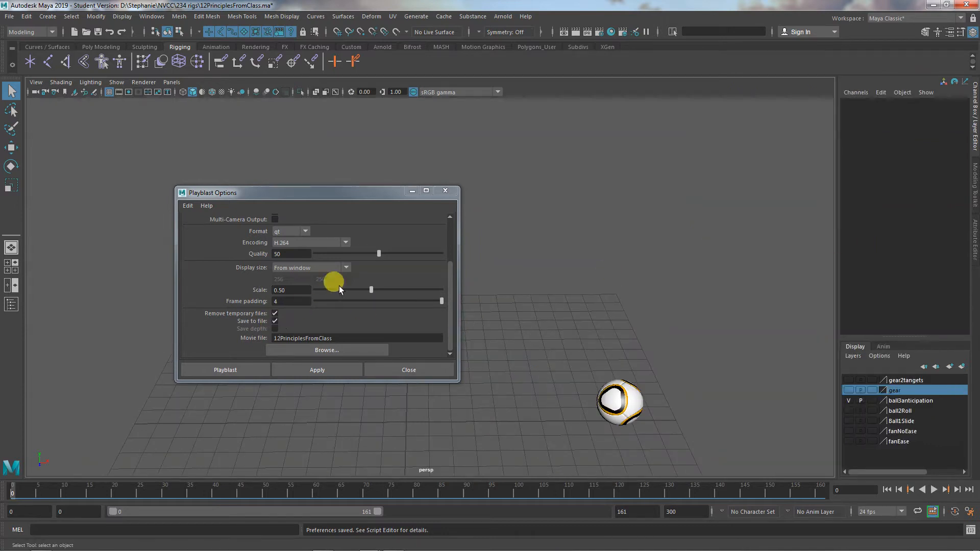
left_click(331, 268)
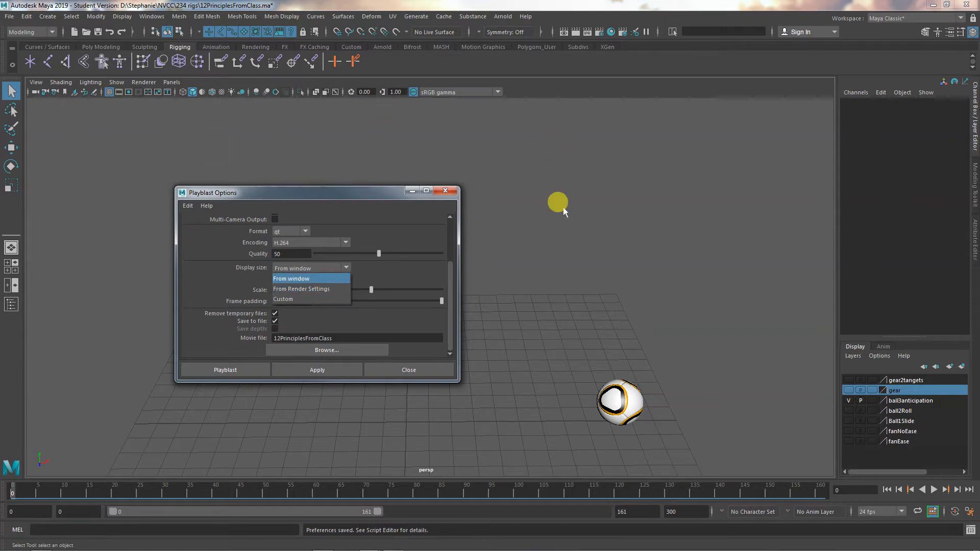
left_click(403, 271)
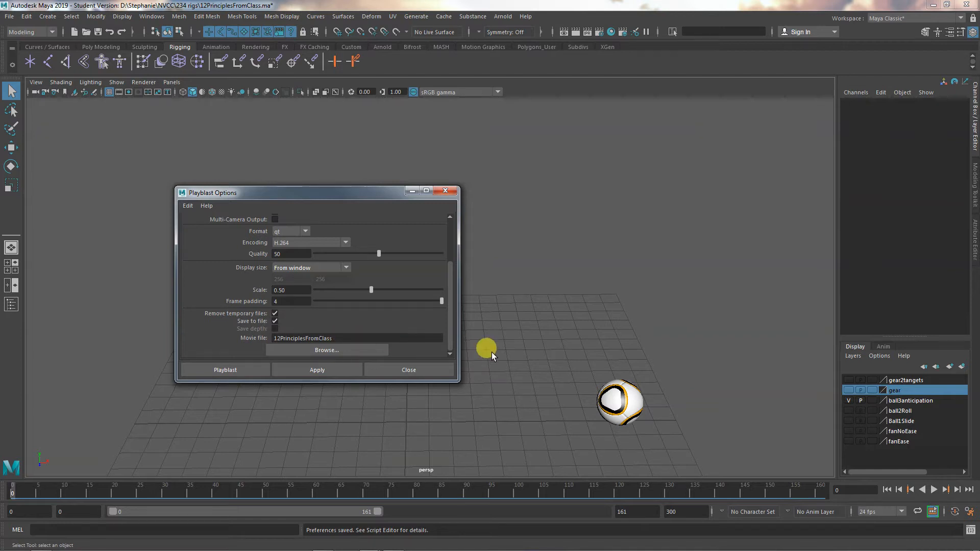
left_click(314, 350)
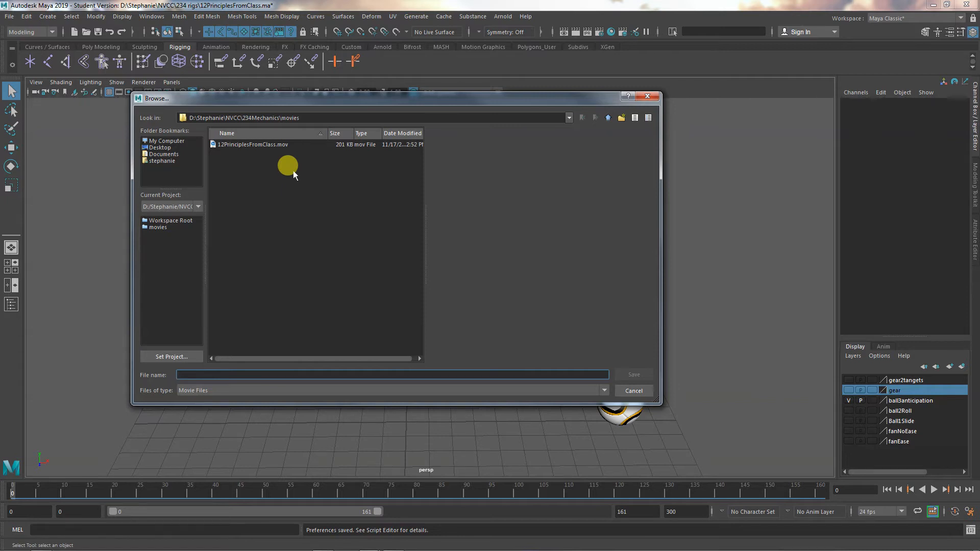
left_click(626, 391)
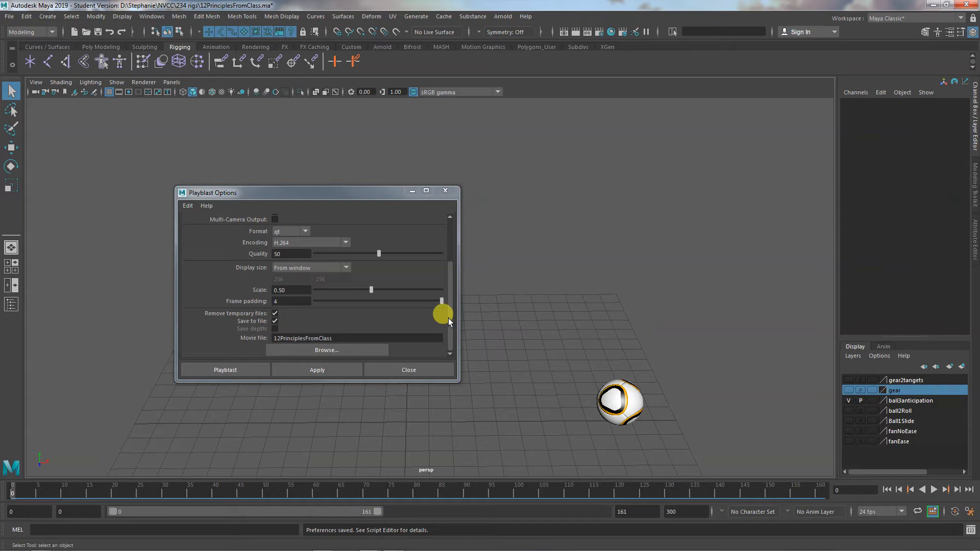
Review the encoding choices offered for the qt playblast format.
left_click_drag(451, 307, 448, 279)
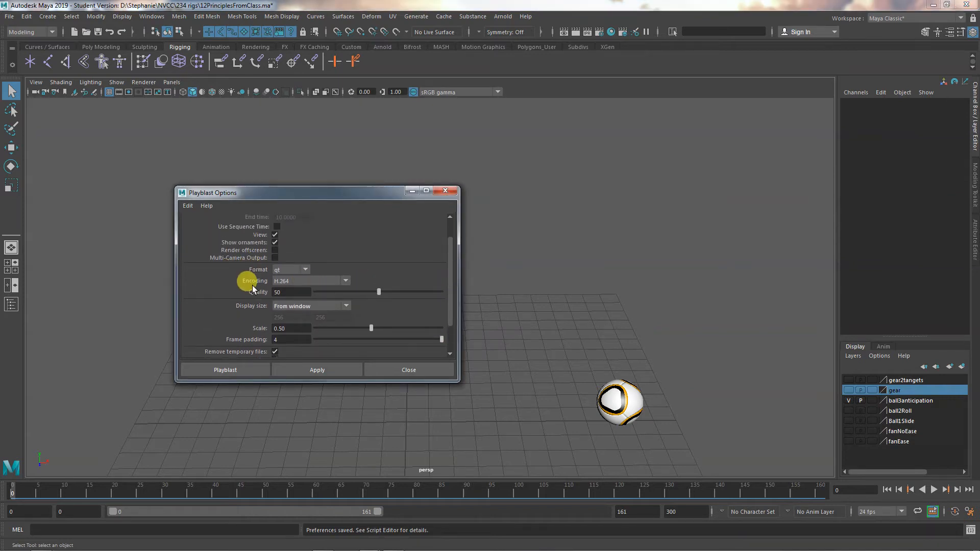
left_click(300, 282)
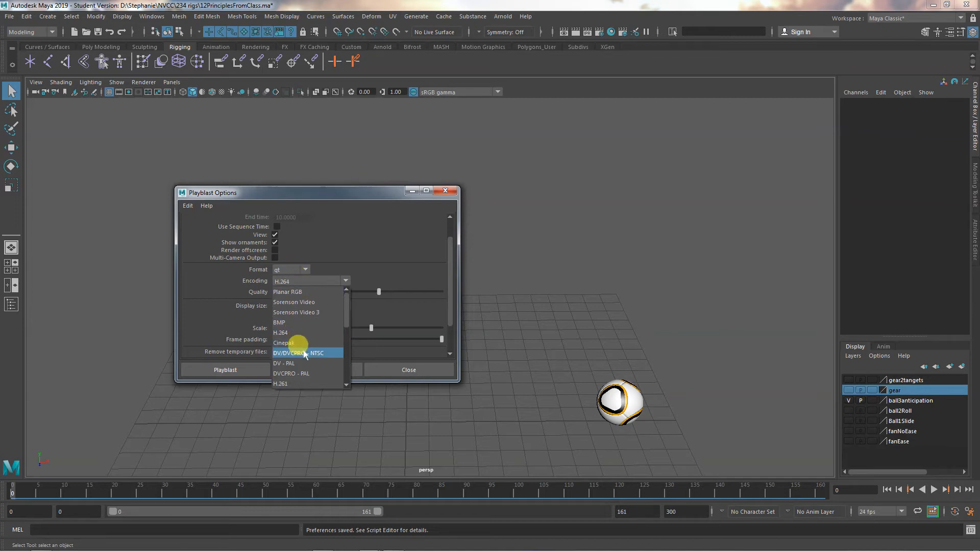
left_click(357, 246)
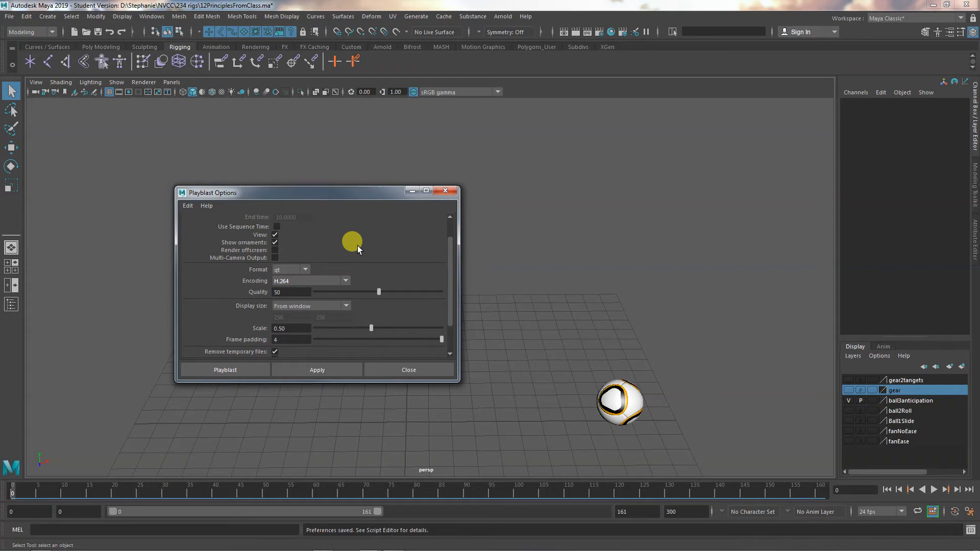
Try the avi playblast format, review its encoding choices, and switch the format back to qt.
left_click(307, 269)
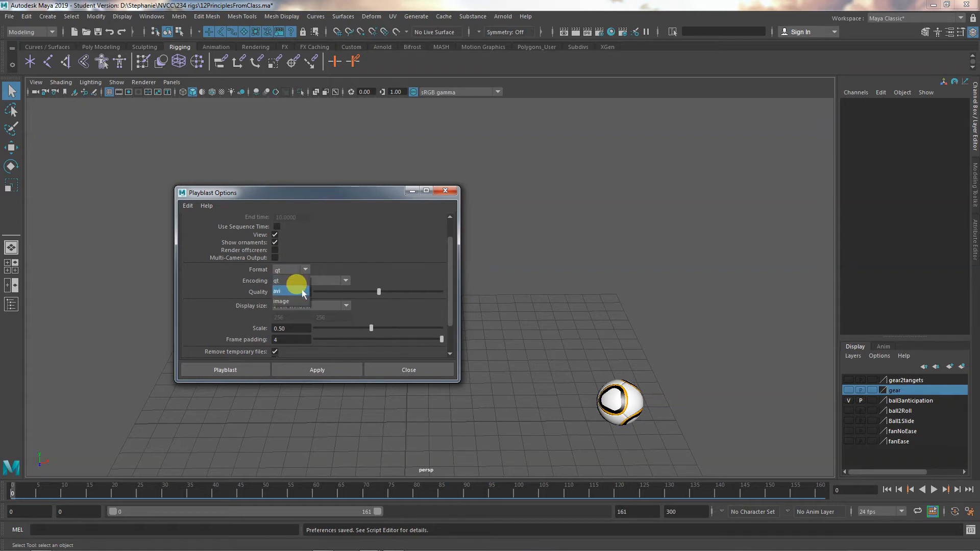
left_click(302, 289)
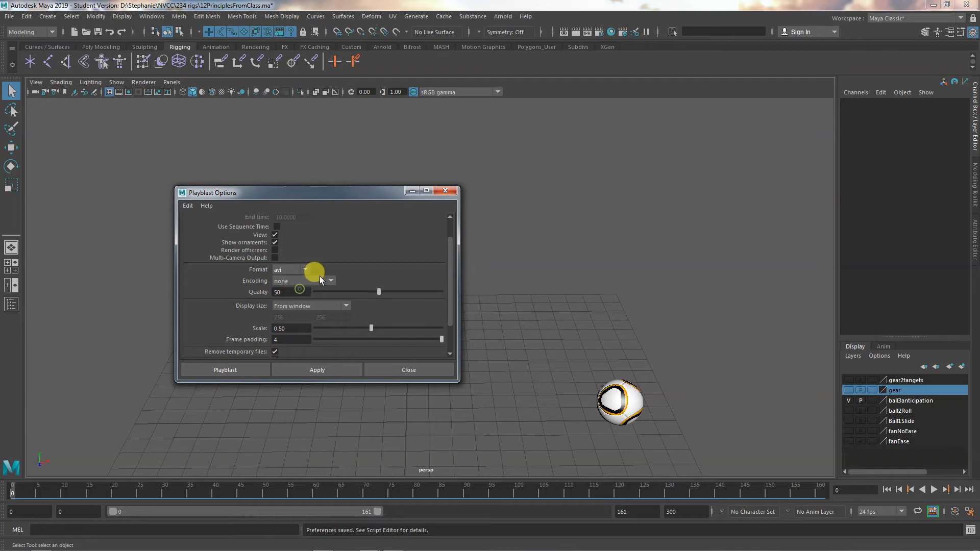
left_click(320, 277)
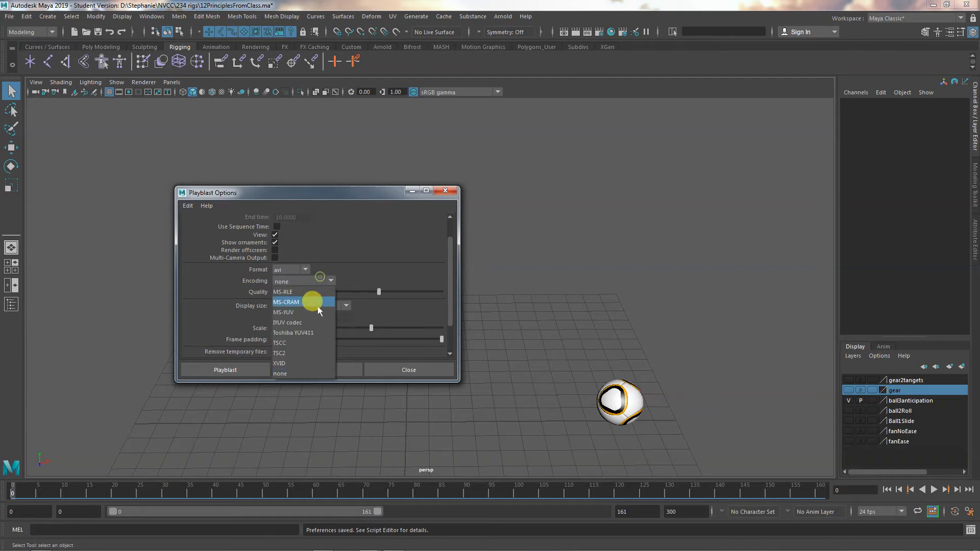
left_click(354, 254)
left_click(304, 266)
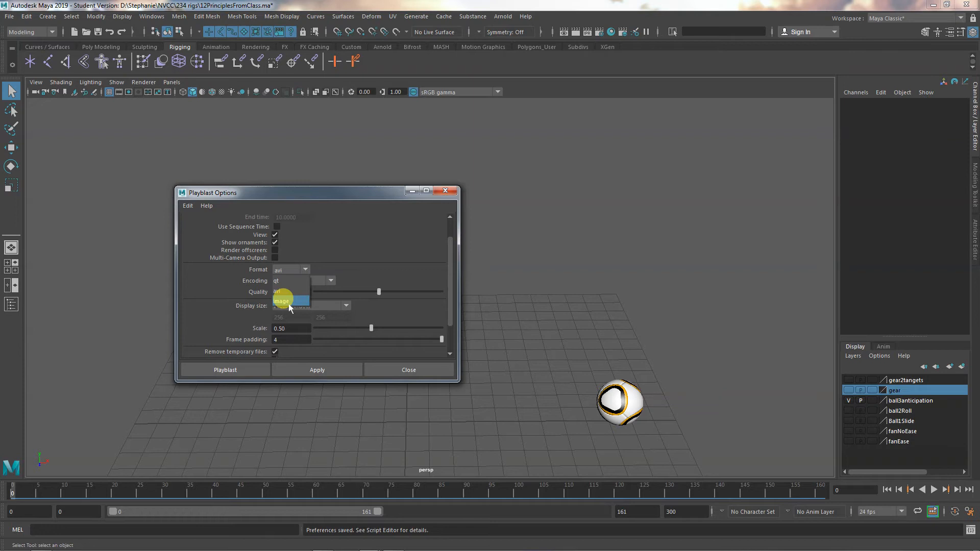
left_click(291, 282)
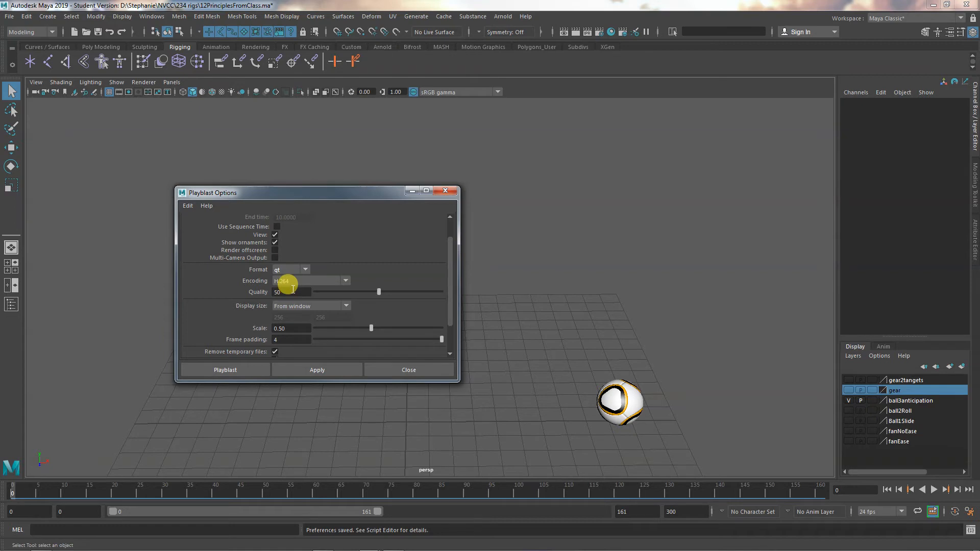
Switch to File Explorer, select 12Principles.mov in the 234Mechanics folder, and minimize Maya.
left_click(41, 540)
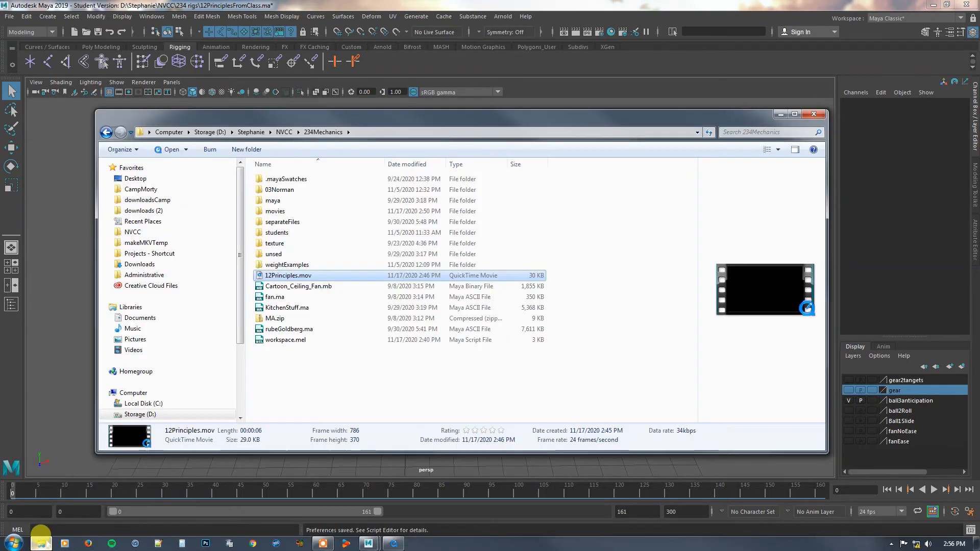
left_click(303, 353)
left_click(297, 271)
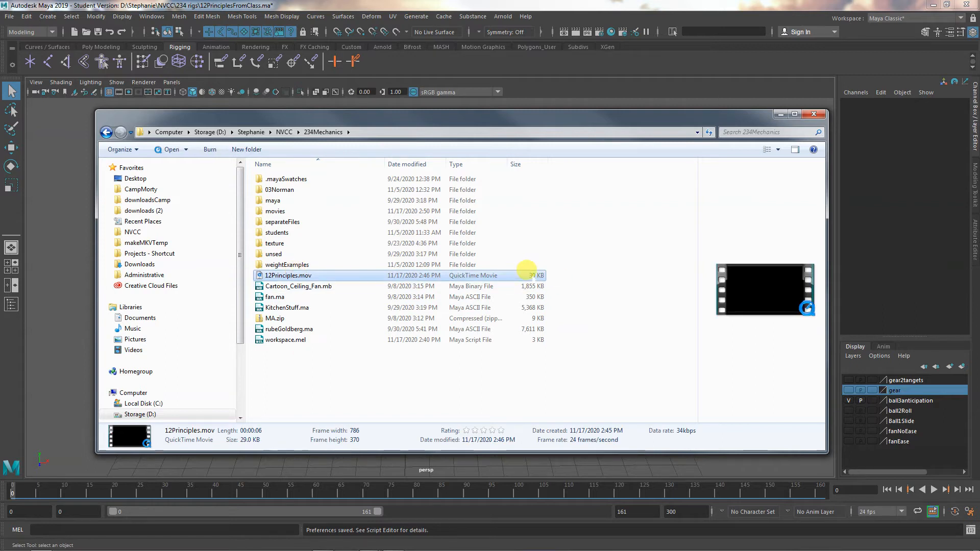
mouse_move(369, 543)
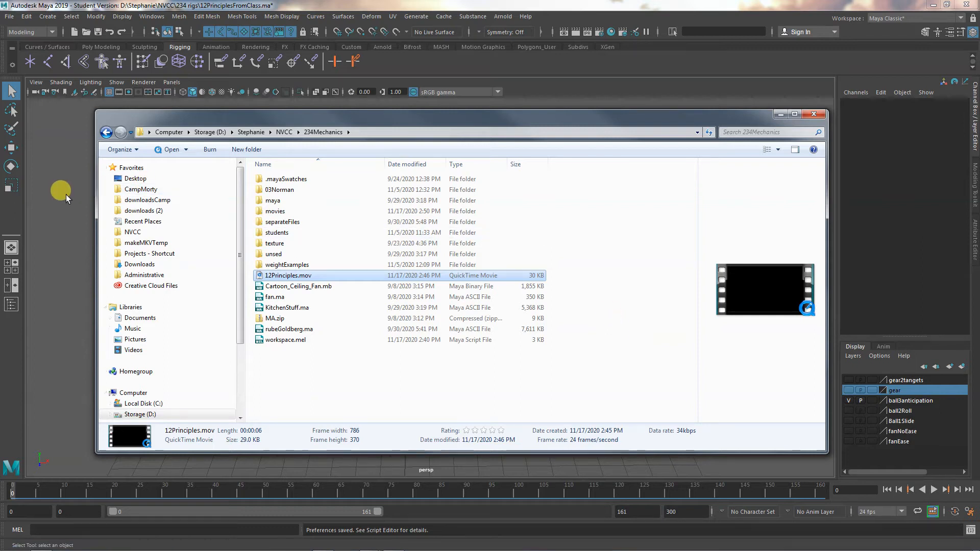
left_click_drag(979, 204, 628, 213)
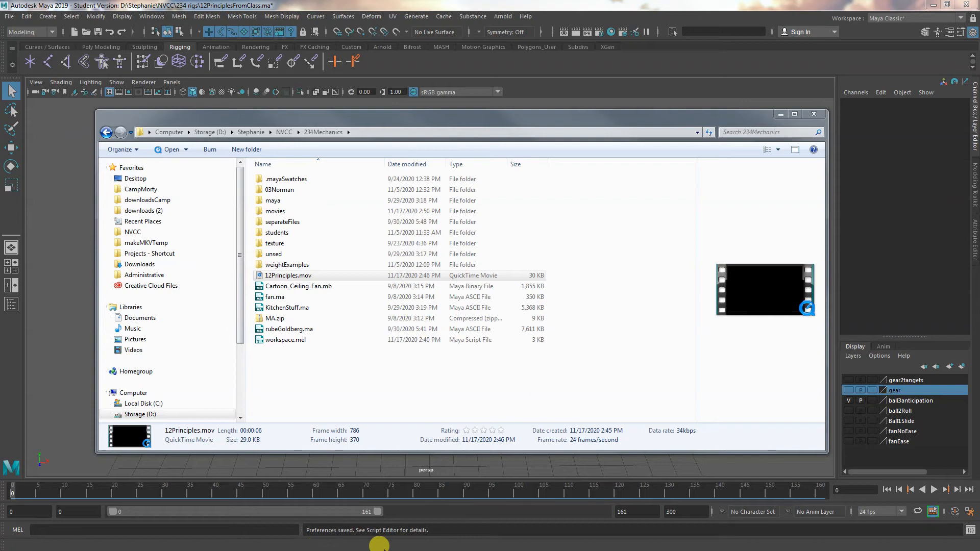
left_click(933, 4)
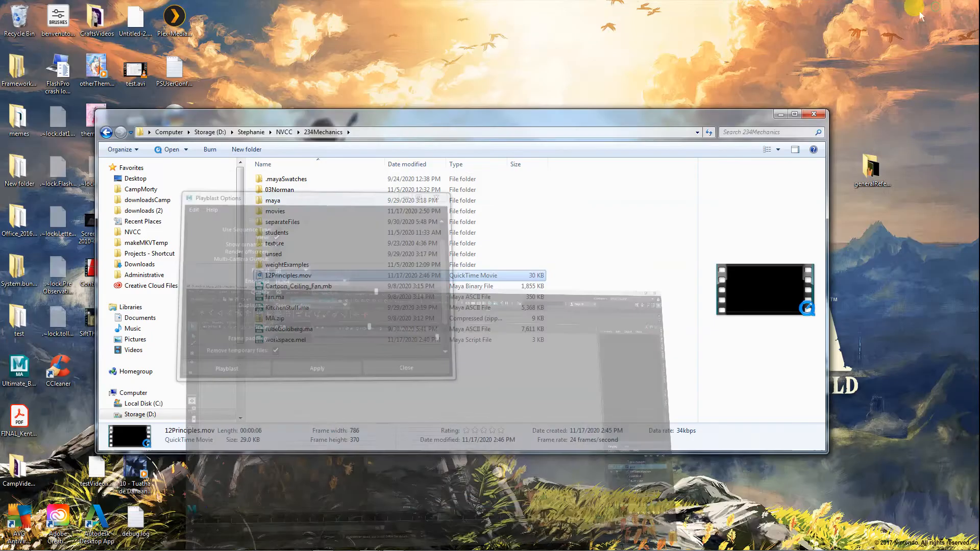
Switch to the 12PrinciplesFromClass movie in the QuickTime player, move its window aside, and close it.
left_click(393, 547)
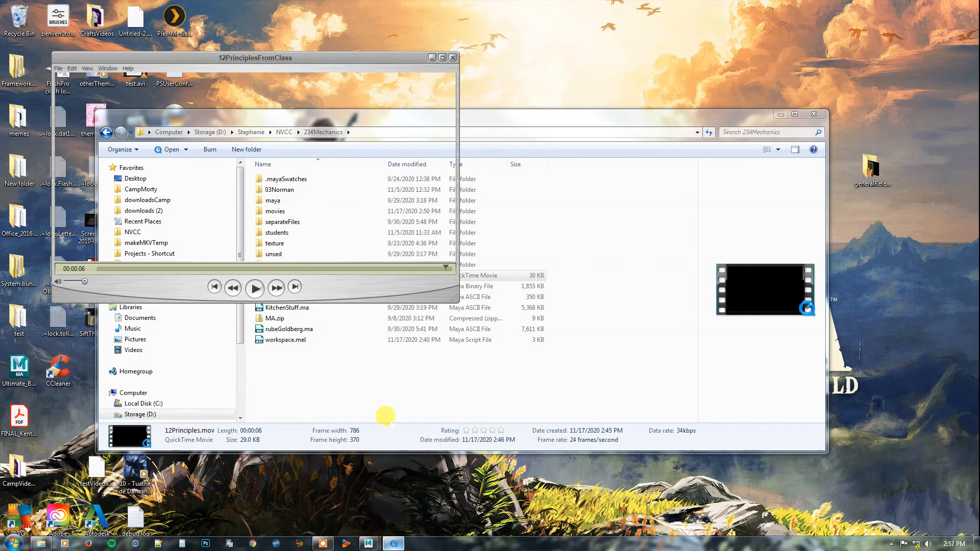
left_click_drag(273, 76, 451, 95)
left_click(516, 94)
Open 12Principles.mov from the 234Mechanics folder, move the player window aside, and scrub to about 5 seconds.
left_click(282, 275)
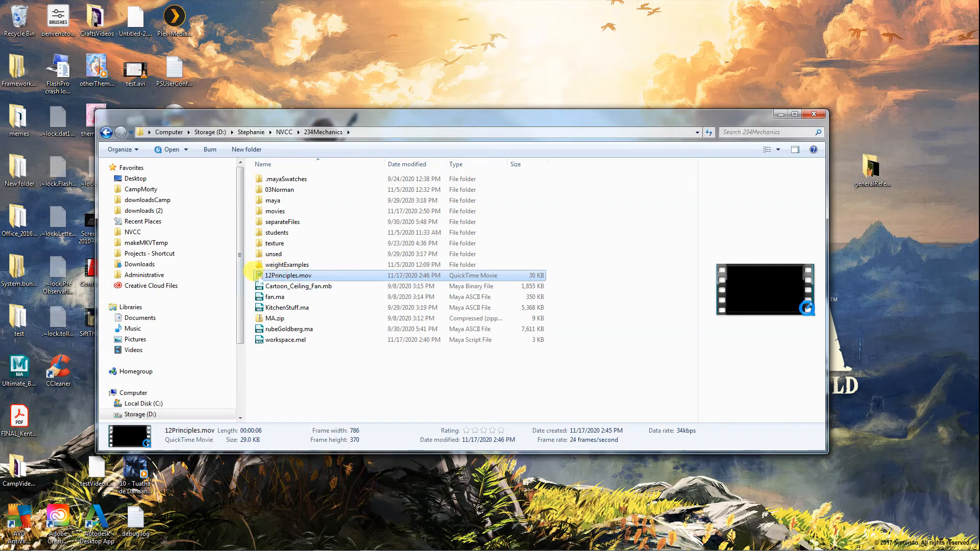
double_click(258, 276)
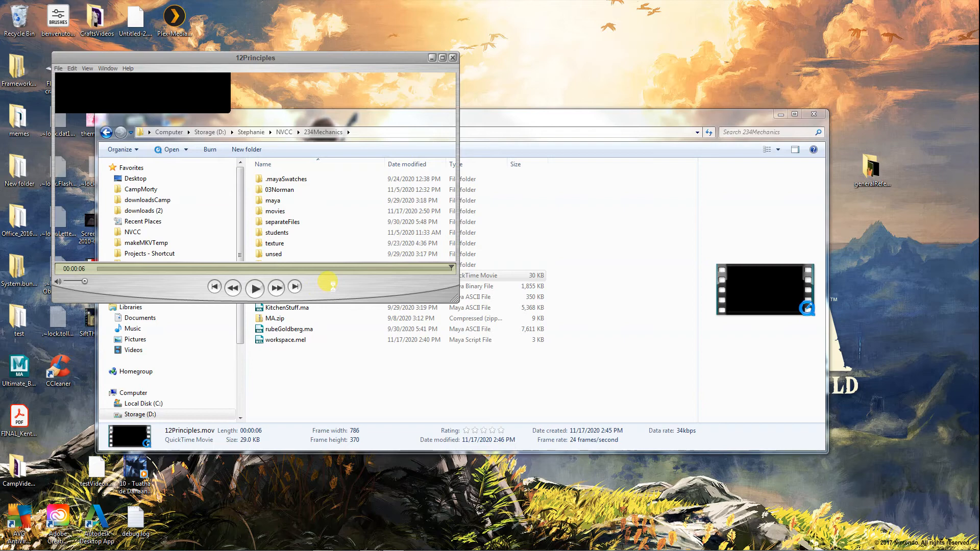
left_click_drag(245, 57, 493, 47)
left_click_drag(375, 260, 614, 269)
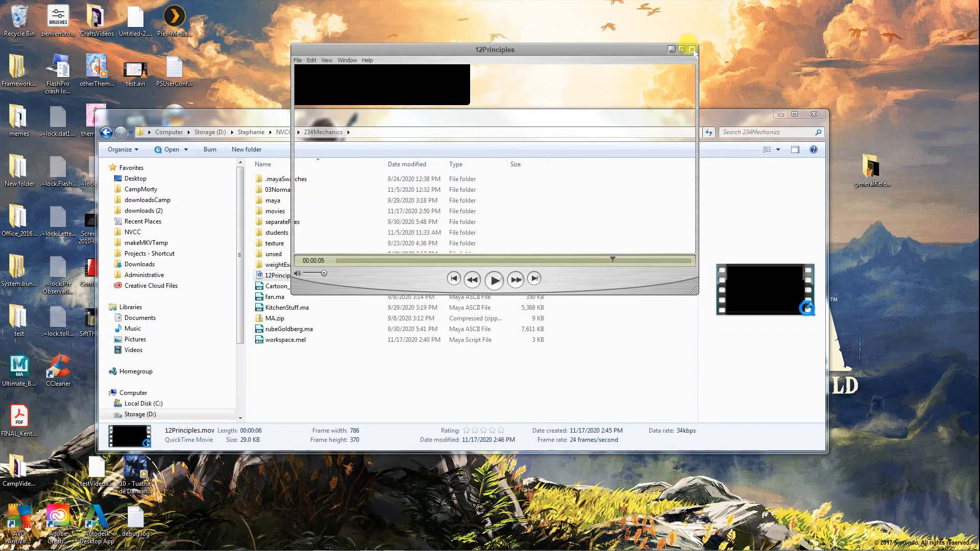
Close the QuickTime player, play 12Principles.mov in VLC media player instead, and close VLC.
left_click(692, 49)
right_click(286, 275)
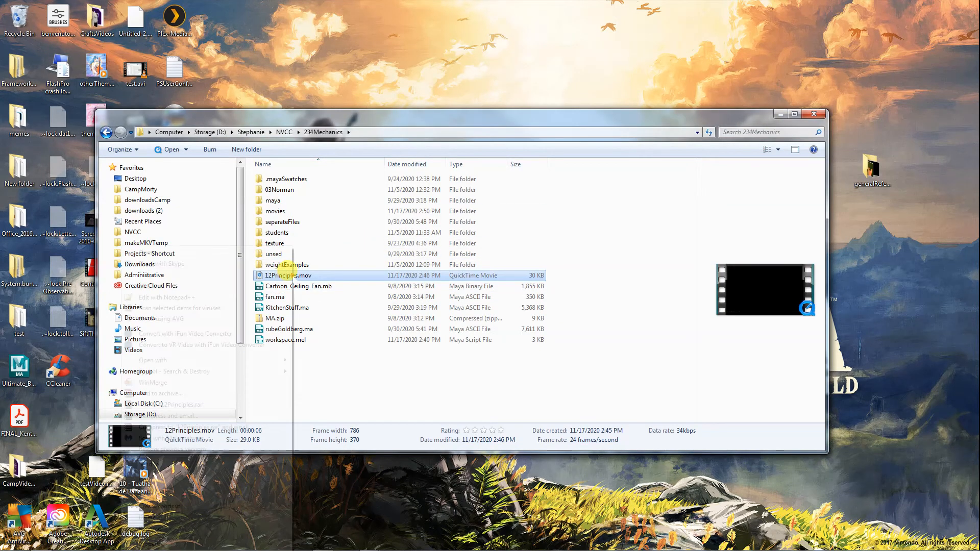
mouse_move(220, 360)
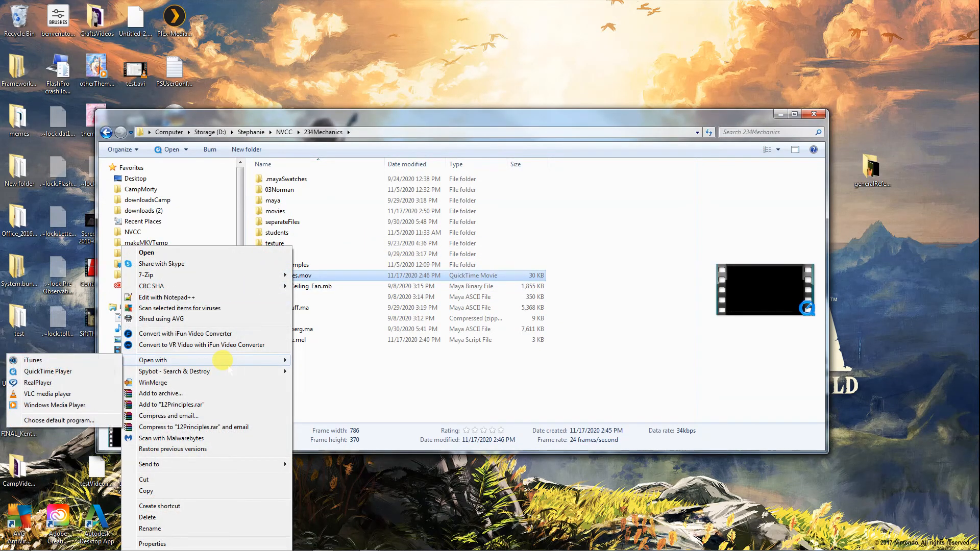
left_click(92, 393)
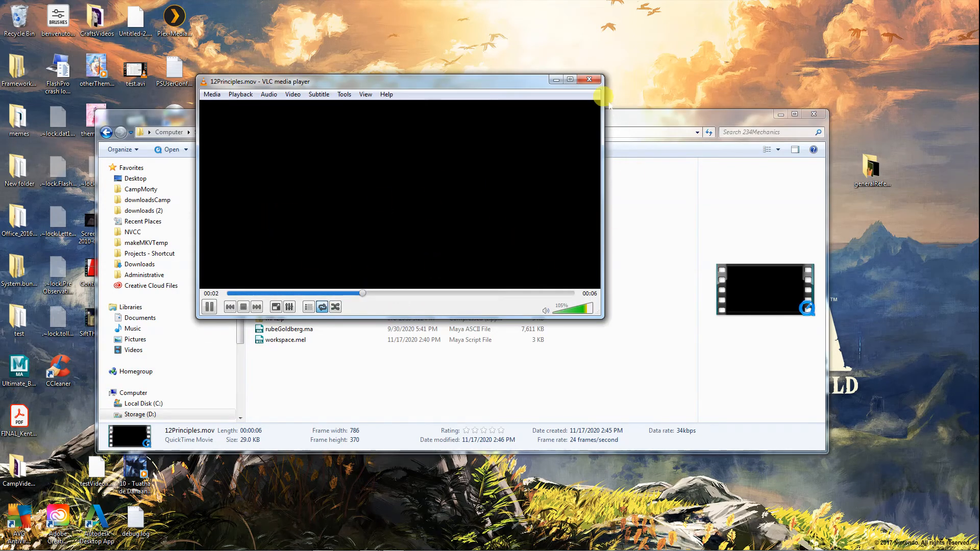
left_click(590, 79)
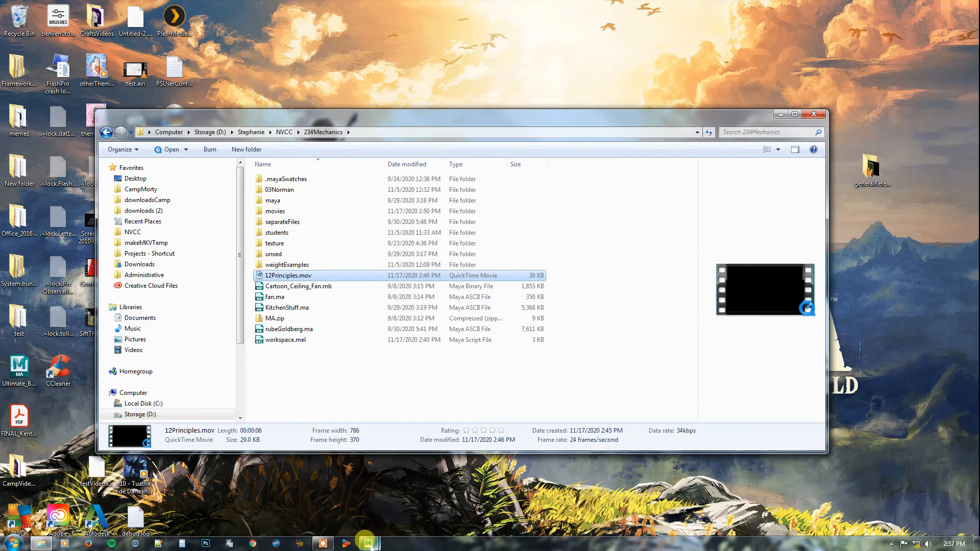
Switch to Maya and preview the ball animation, returning to frame 0 before replaying it and stopping playback.
mouse_move(368, 545)
left_click(407, 500)
left_click(397, 365)
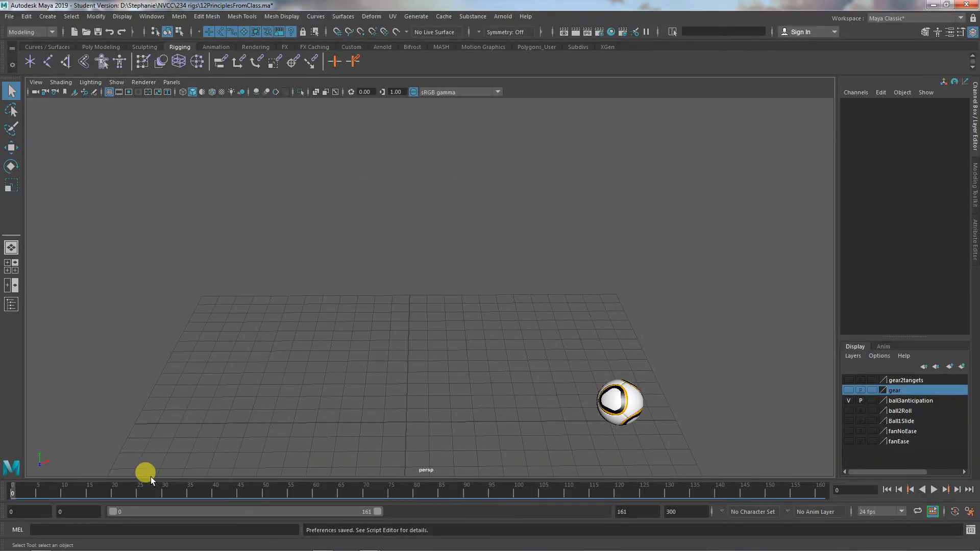
key("alt+v")
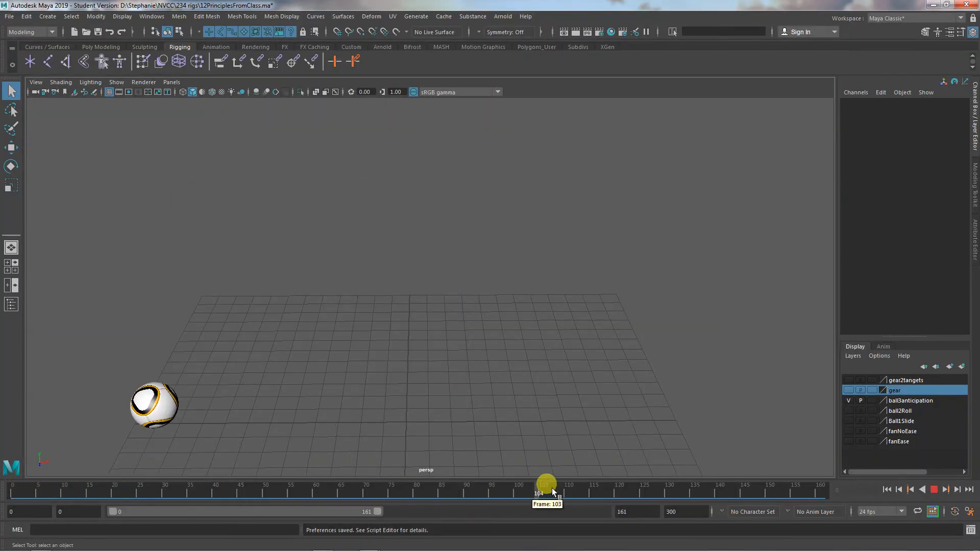
left_click_drag(704, 476, 15, 480)
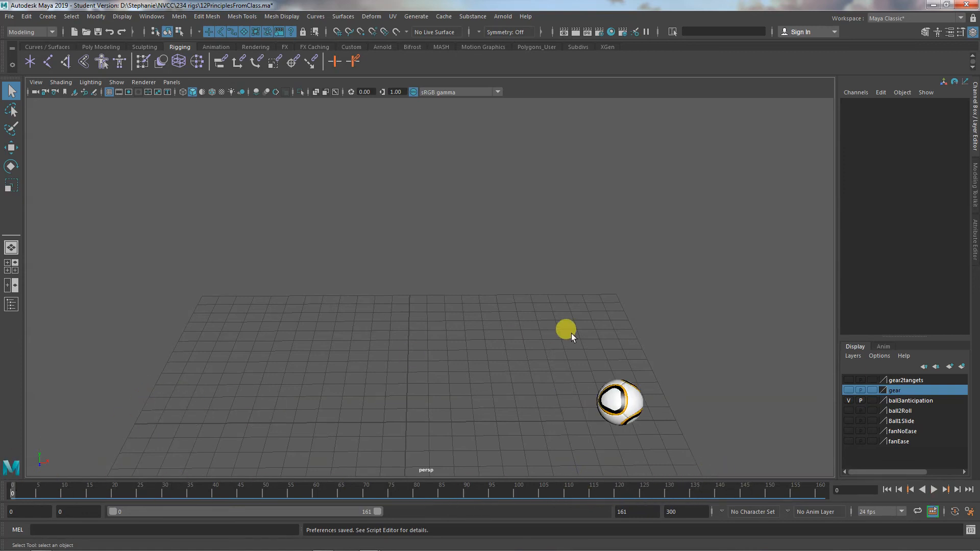
left_click(934, 490)
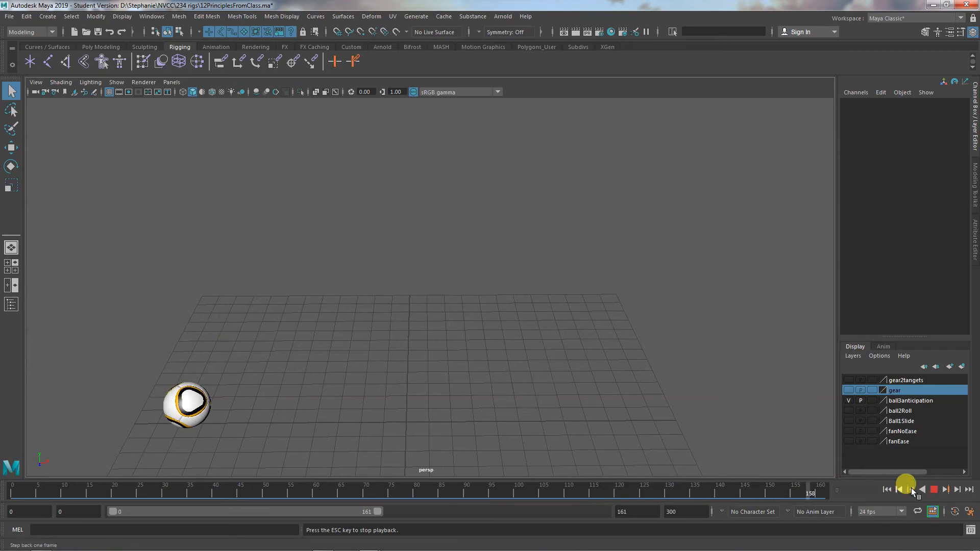
left_click(930, 489)
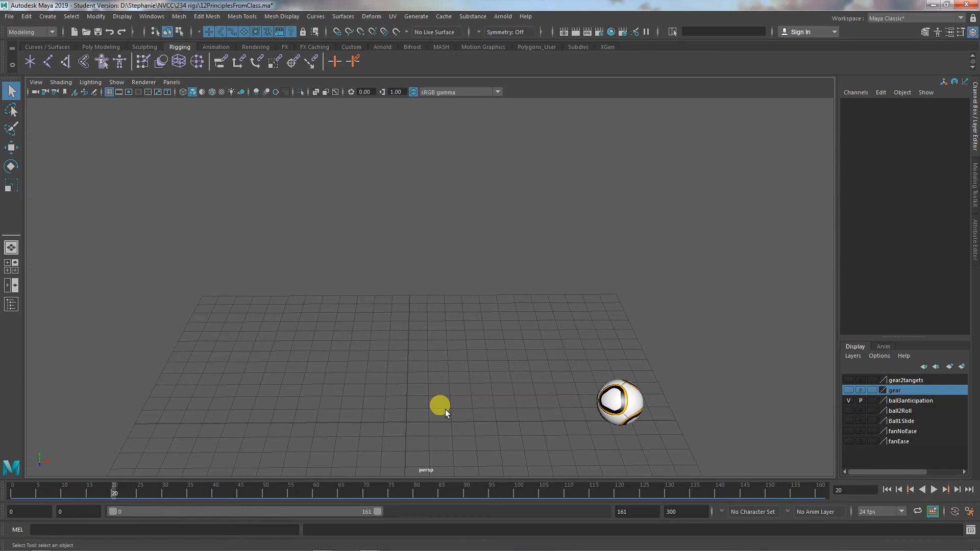
Switch to File Explorer and open the 234 rigs folder inside NVCC to check its files.
mouse_move(235, 544)
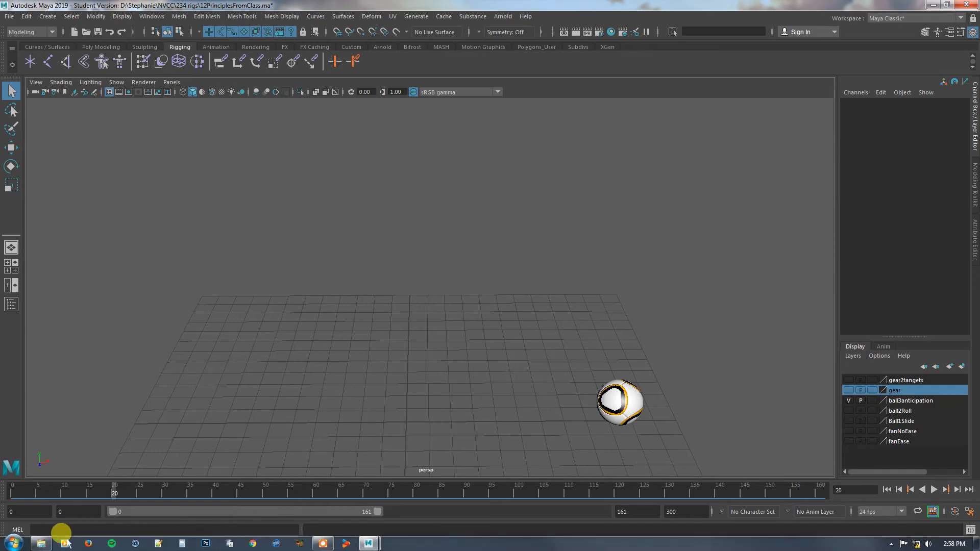
left_click(42, 543)
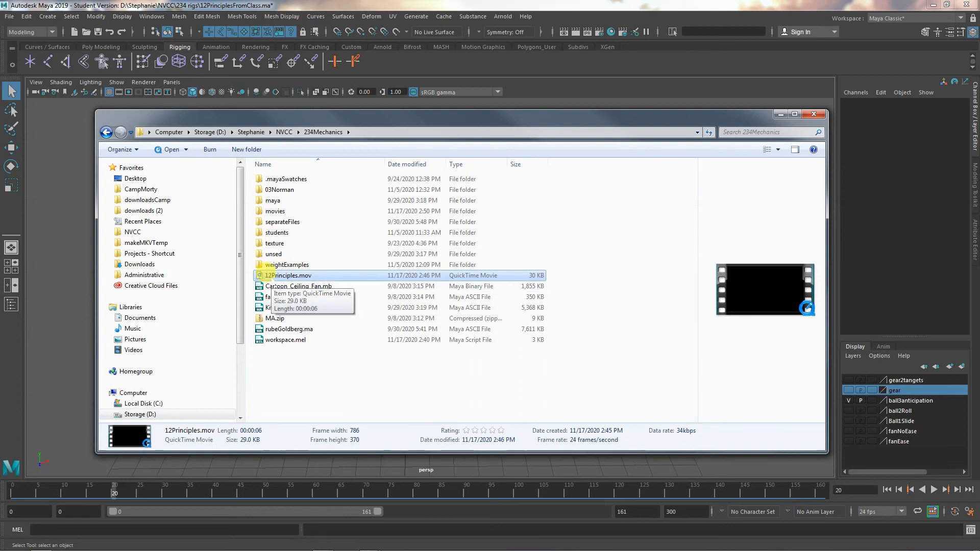
left_click(283, 132)
left_click(276, 295)
double_click(276, 296)
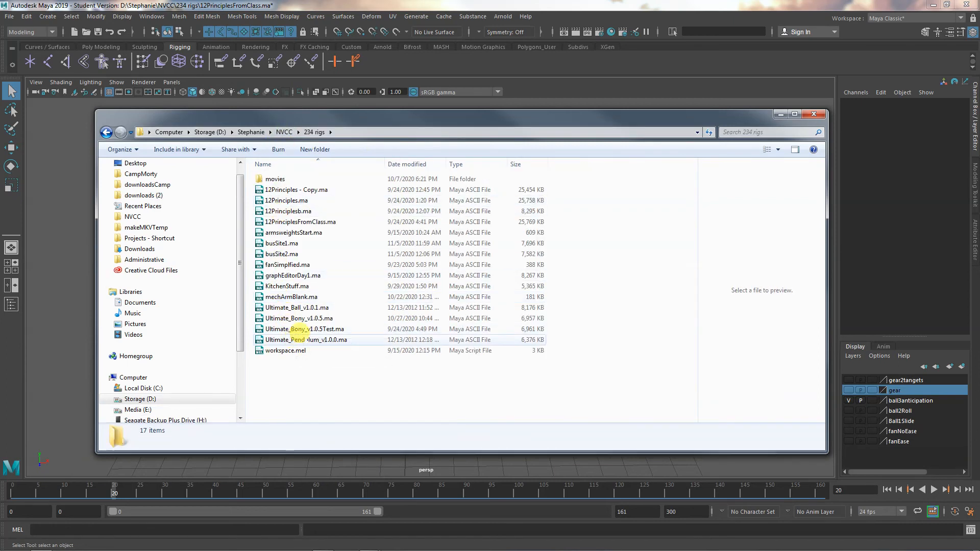
Go back to the 234Mechanics folder, select 12Principles.mov to view its details, and return to Maya.
left_click(106, 132)
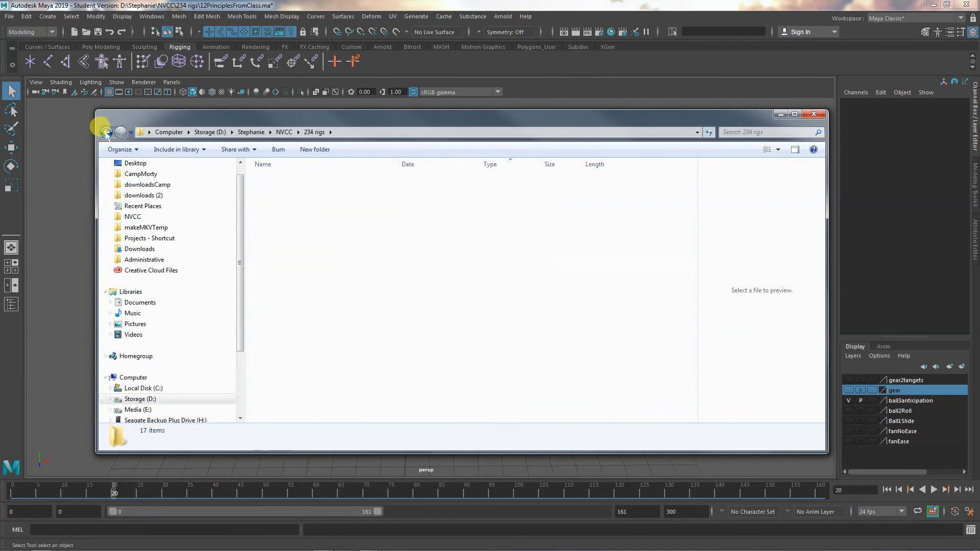
double_click(275, 306)
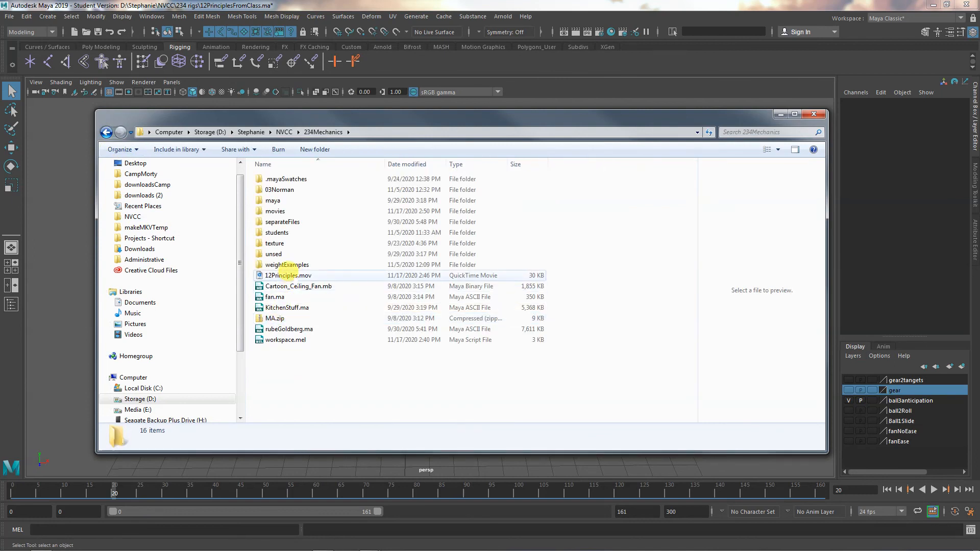
left_click(287, 275)
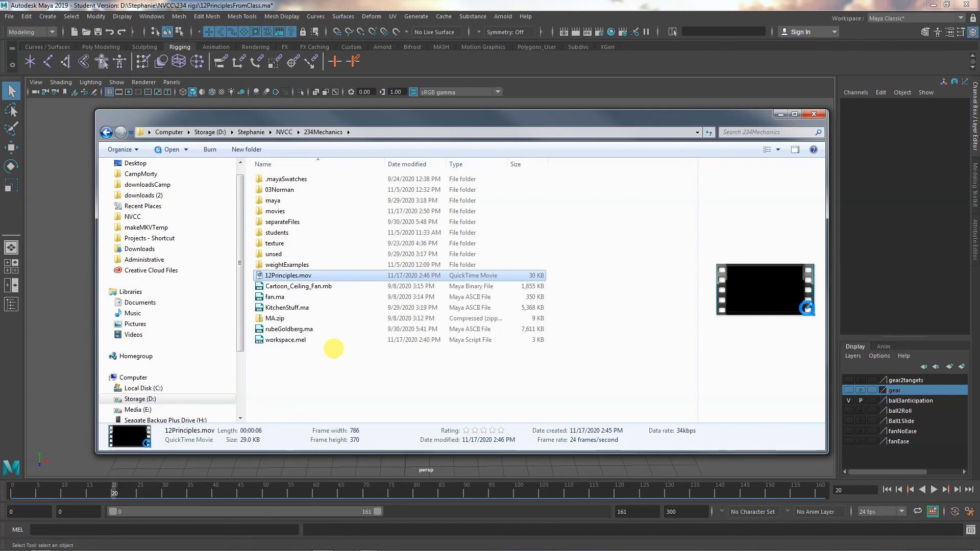
left_click(62, 258)
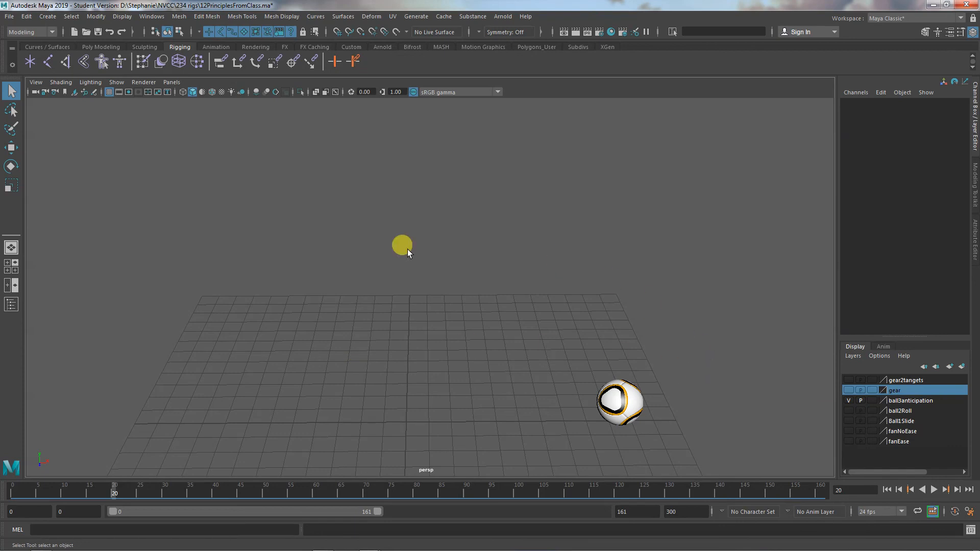